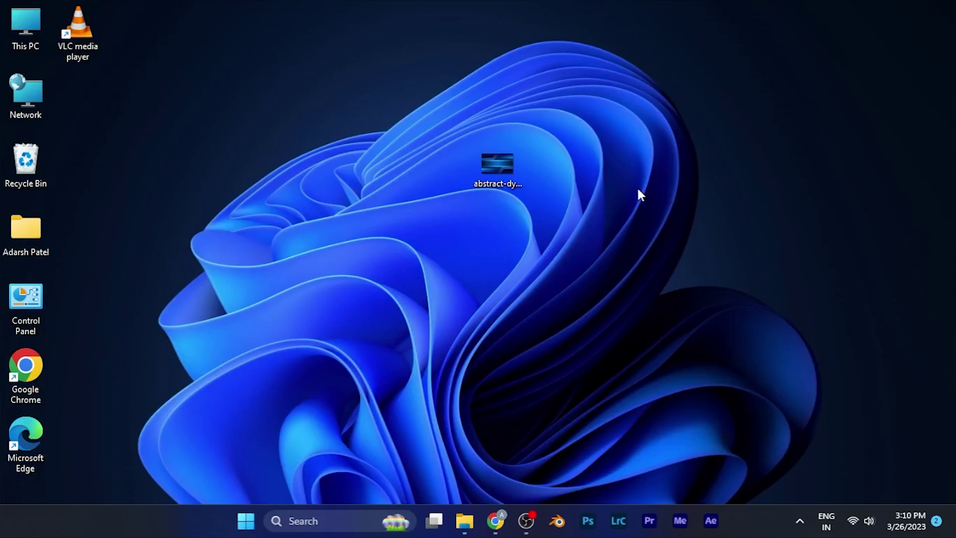
- Select the abstract blue background PNG on the desktop and open its Properties window
{"action": "left_click_drag", "start_coordinate": [504, 159], "coordinate": [508, 156]}
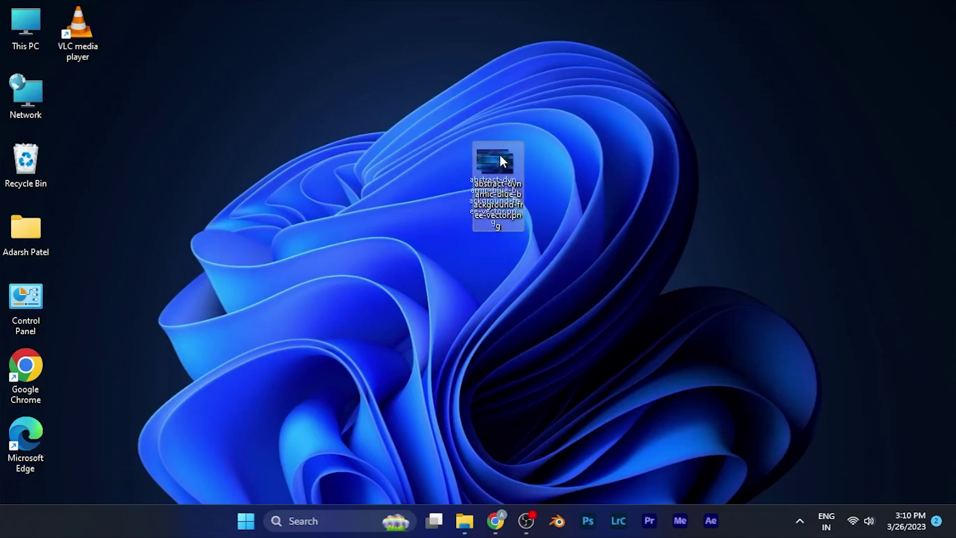
{"action": "left_click_drag", "start_coordinate": [507, 156], "coordinate": [506, 160]}
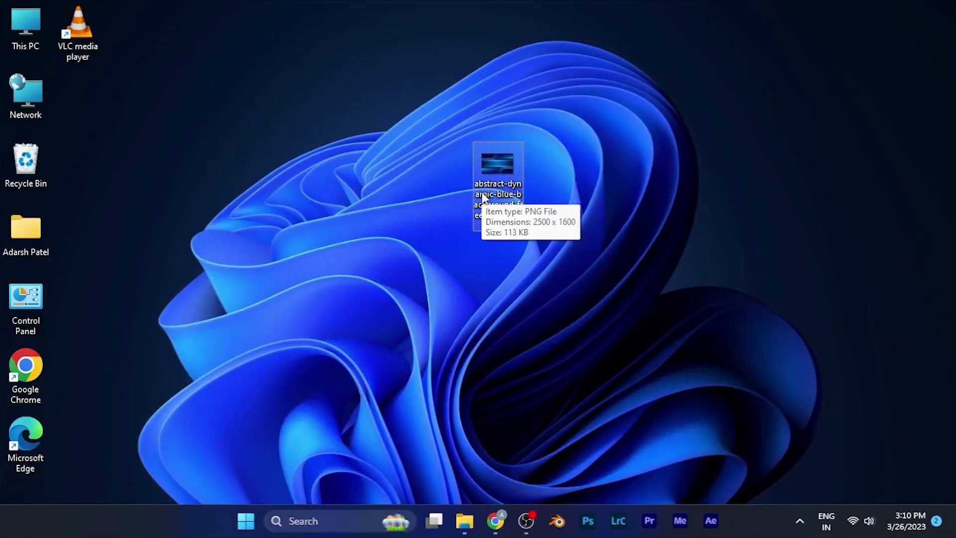
{"action": "right_click", "coordinate": [488, 172]}
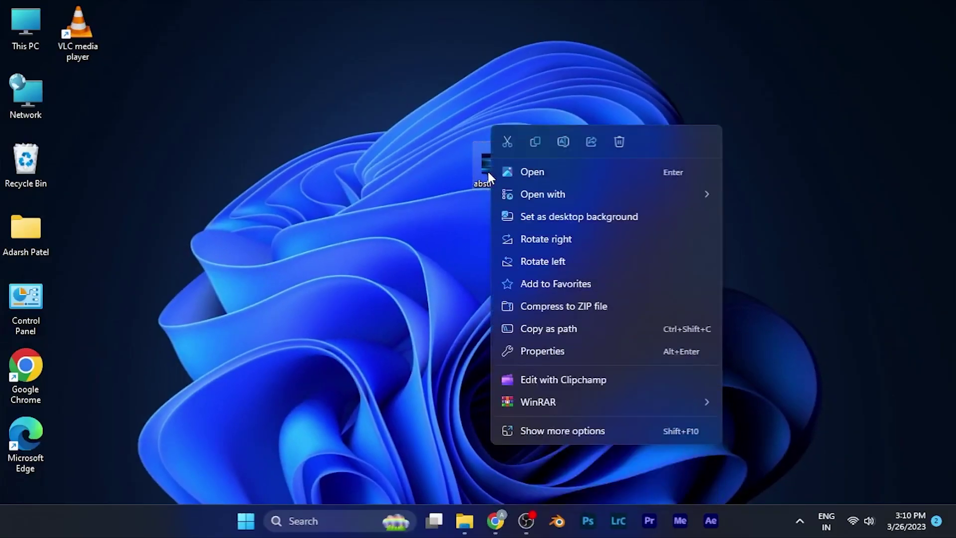
{"action": "left_click", "coordinate": [553, 354]}
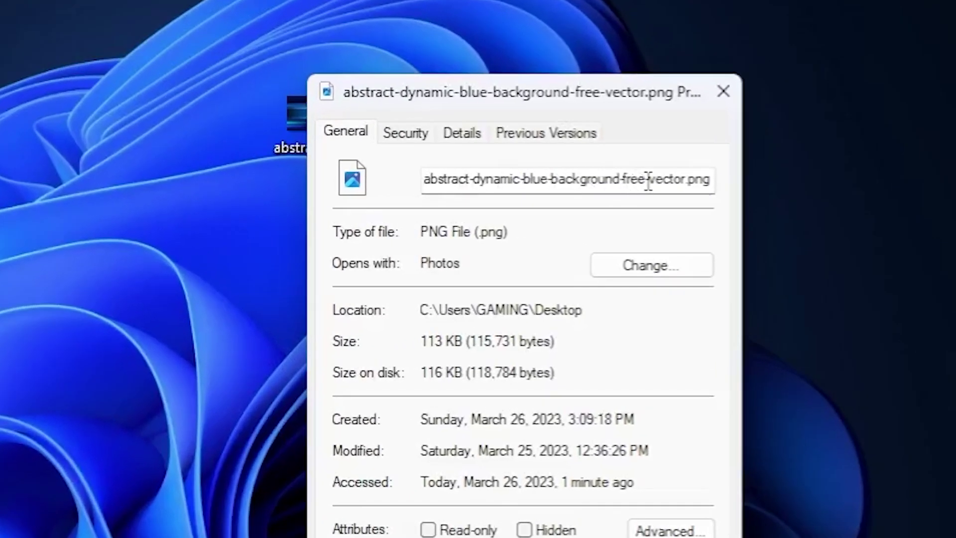
- Select the 'png' extension after the dot in the General tab's file name field
{"action": "left_click", "coordinate": [679, 181]}
{"action": "left_click", "coordinate": [679, 182]}
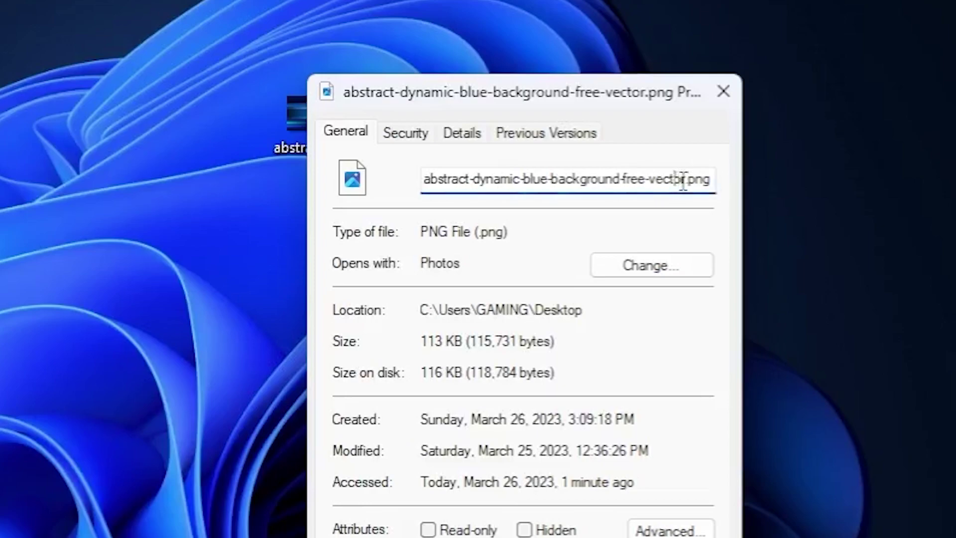
{"action": "left_click_drag", "start_coordinate": [686, 182], "coordinate": [702, 182]}
{"action": "key", "text": "Left"}
{"action": "left_click_drag", "start_coordinate": [715, 179], "coordinate": [691, 184]}
{"action": "type", "text": "j"}
{"action": "type", "text": "pg"}
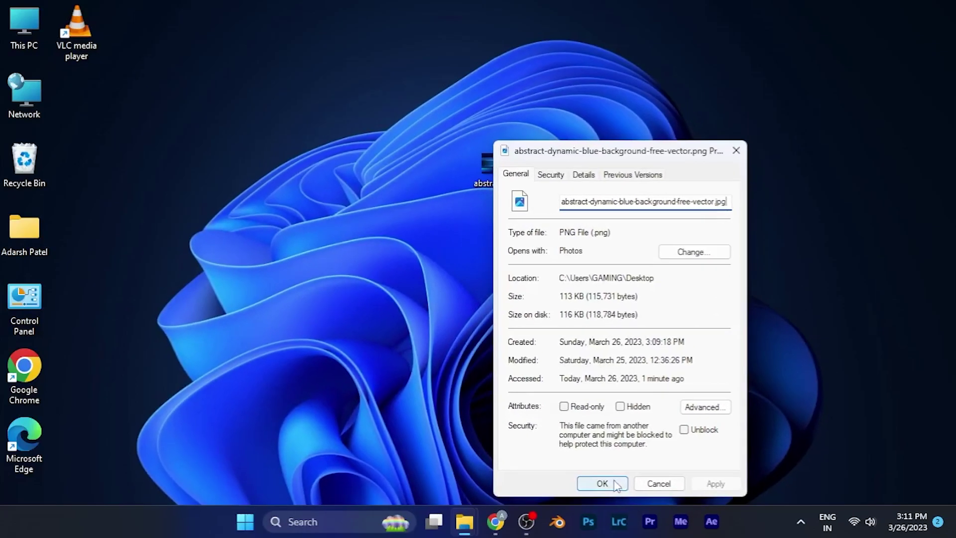
- Apply the .jpg file name and accept the extension-change warning with Yes
{"action": "key", "text": "Return"}
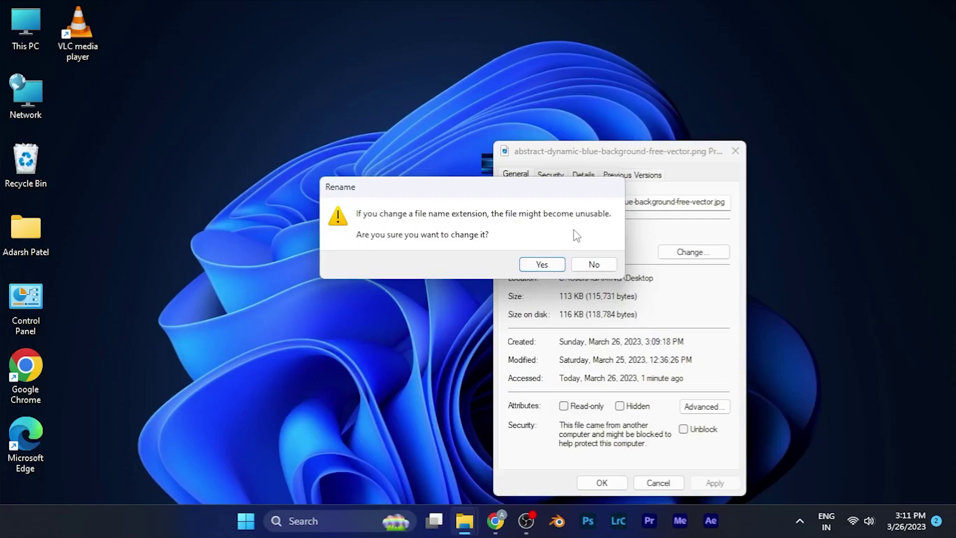
{"action": "left_click", "coordinate": [542, 265]}
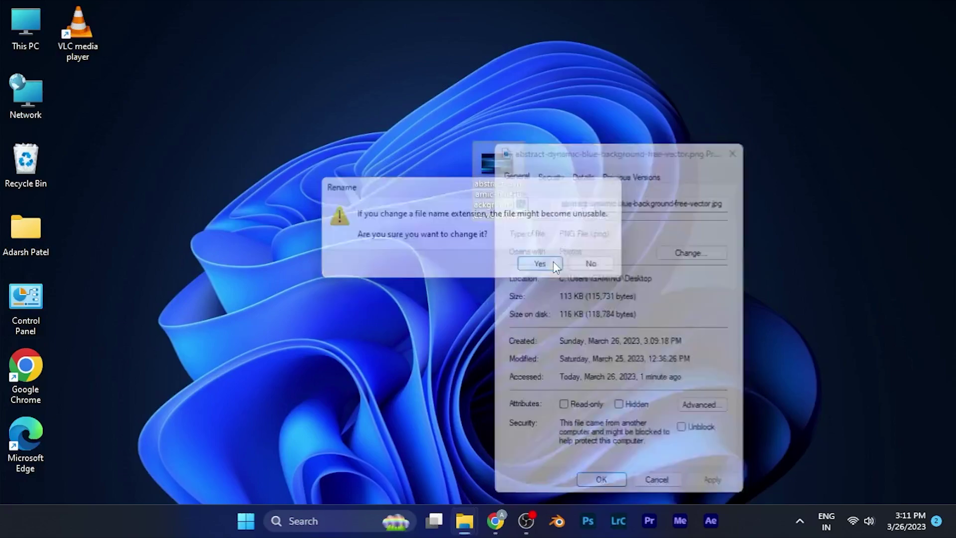